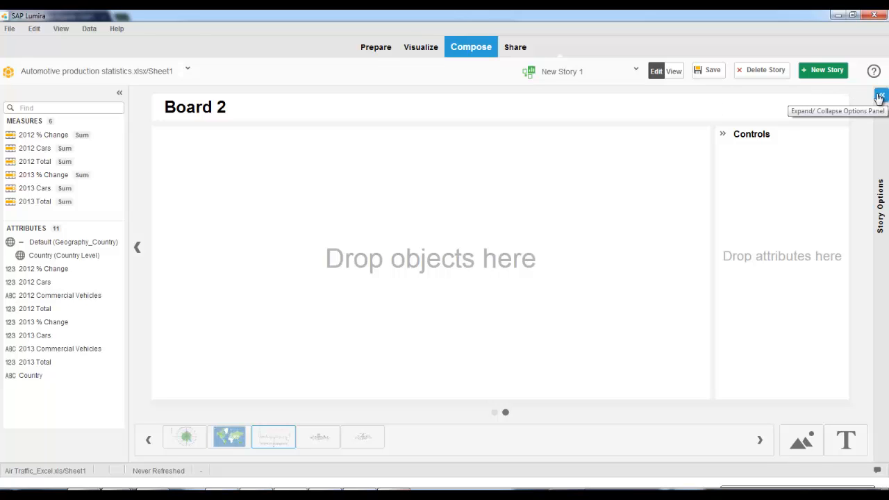
- Turn on the background color for Board 2 and set it to the blue 3A77BD
left_click(878, 97)
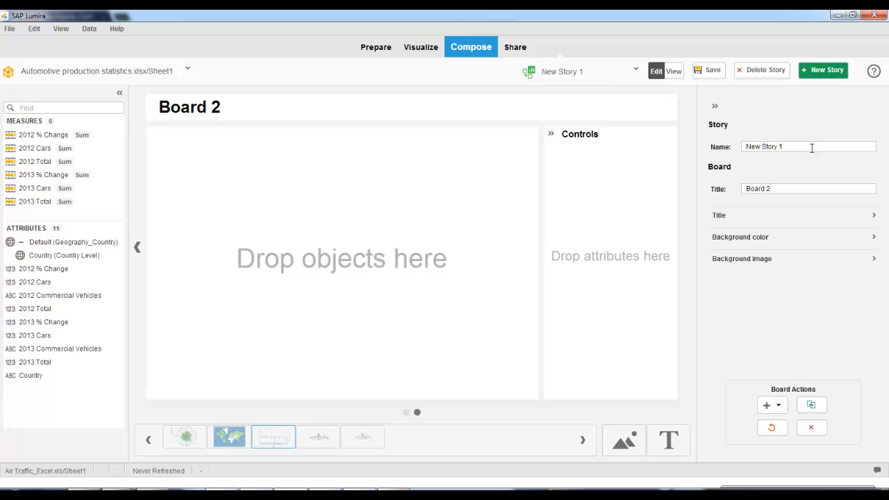
left_click(794, 189)
left_click(788, 238)
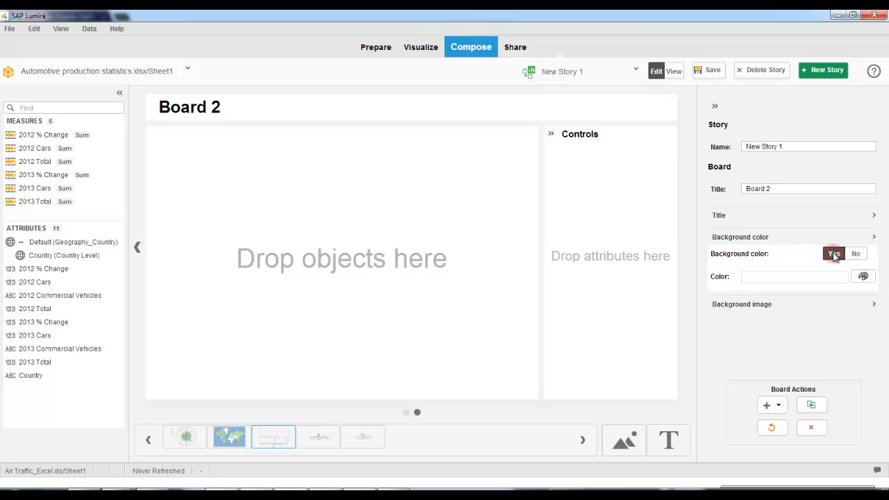
left_click(834, 255)
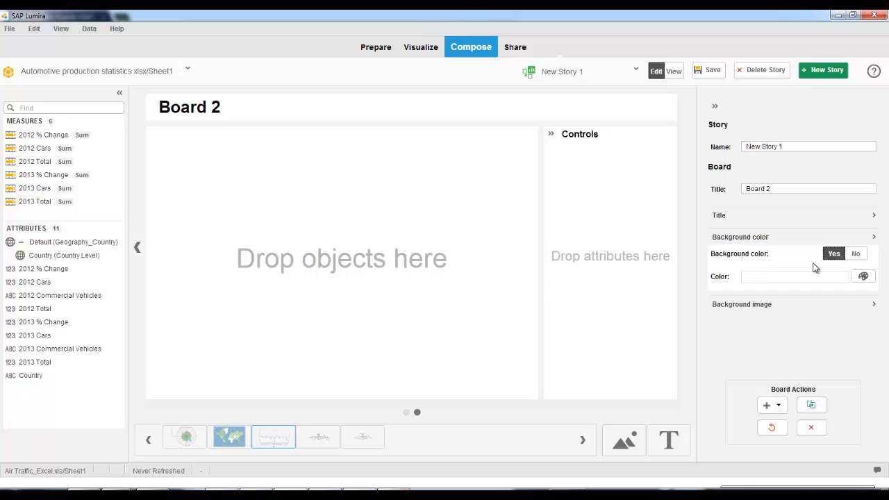
left_click(864, 278)
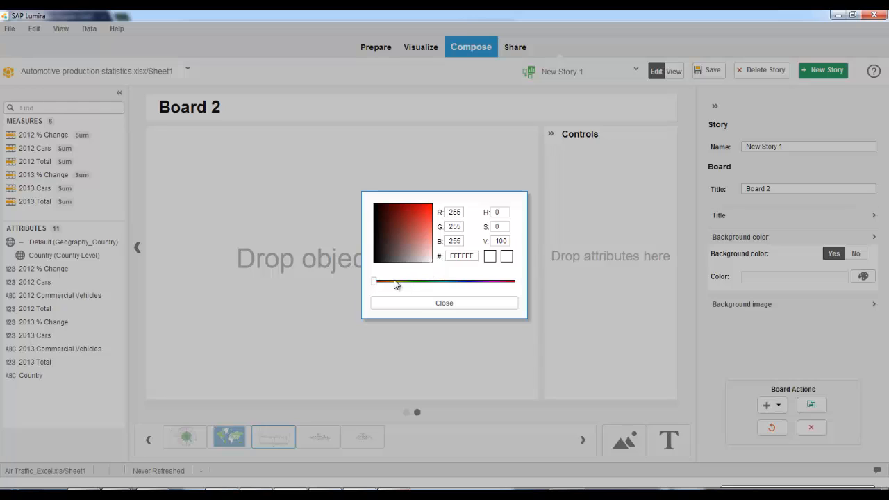
left_click_drag(373, 284, 457, 286)
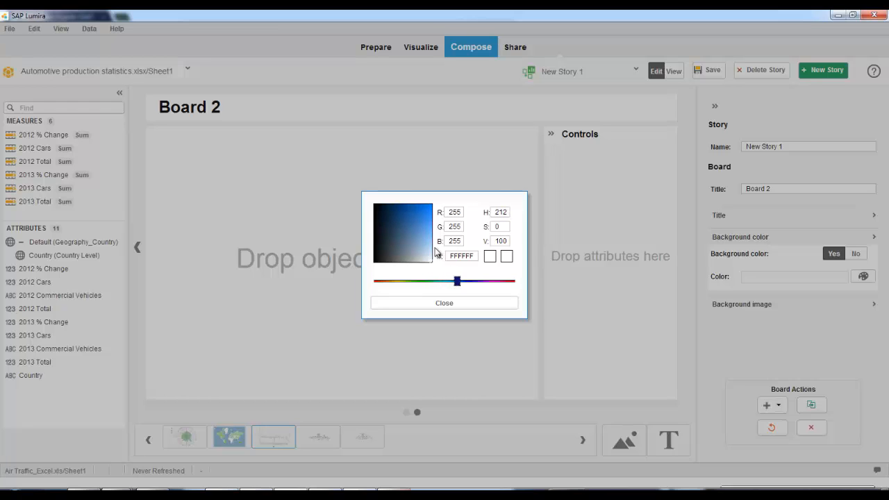
left_click(416, 221)
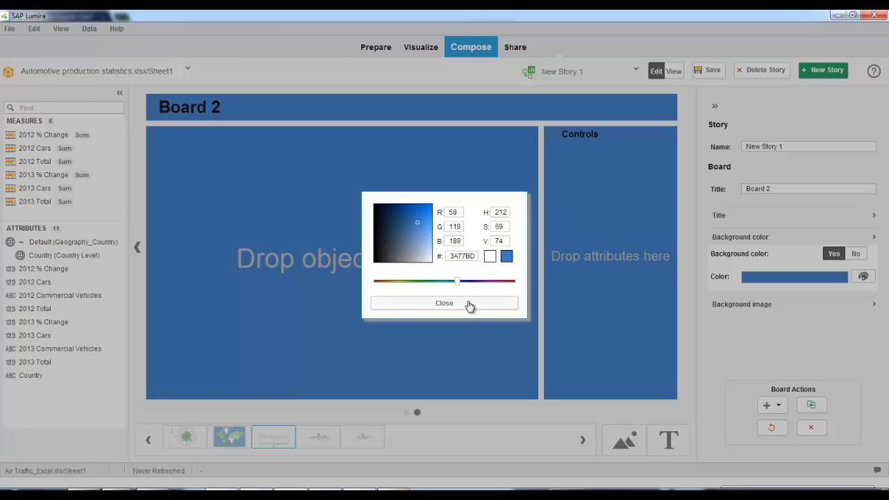
left_click(459, 304)
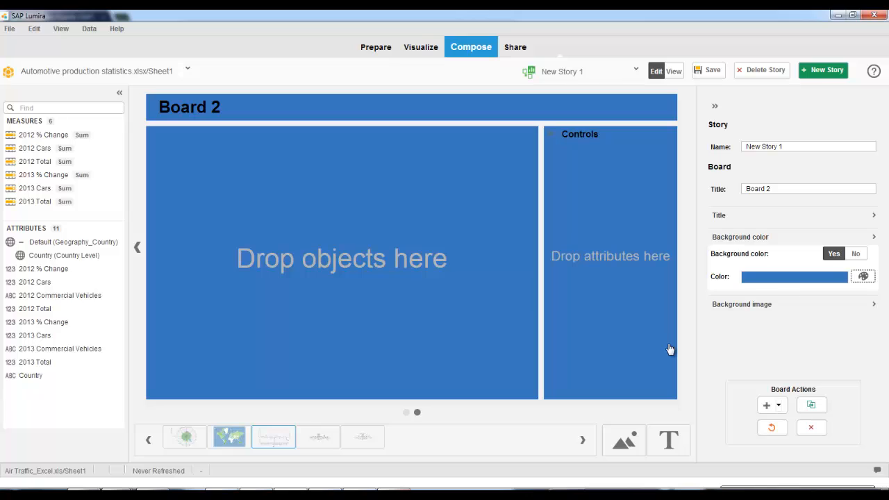
key("Tab")
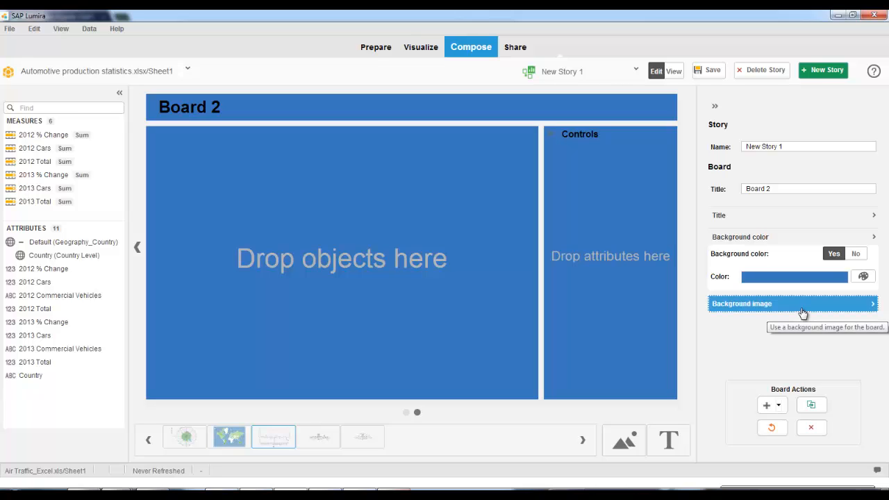
- Use "bakcground for population 2.jpg" as Board 2's background image and lower its opacity to about one third
left_click(802, 309)
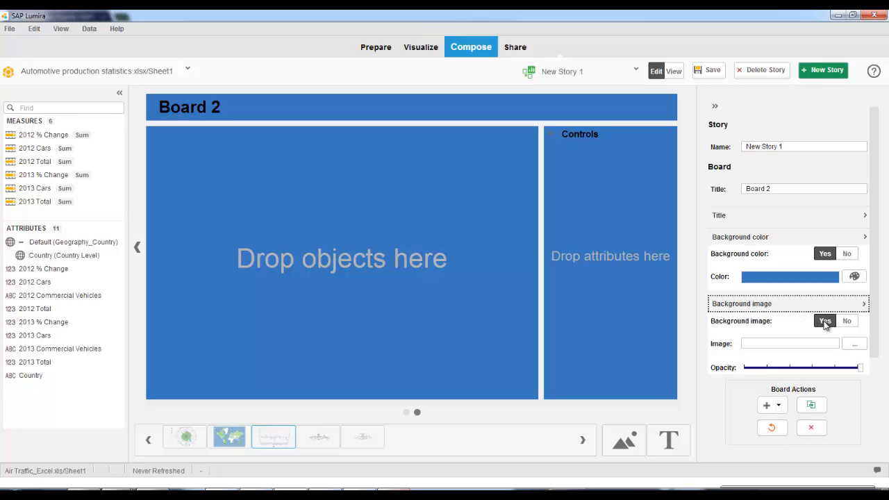
left_click(824, 324)
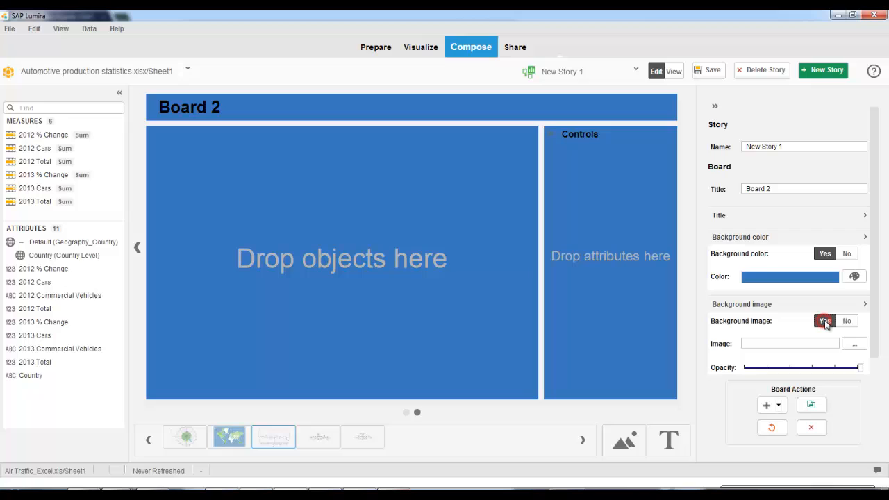
left_click(853, 344)
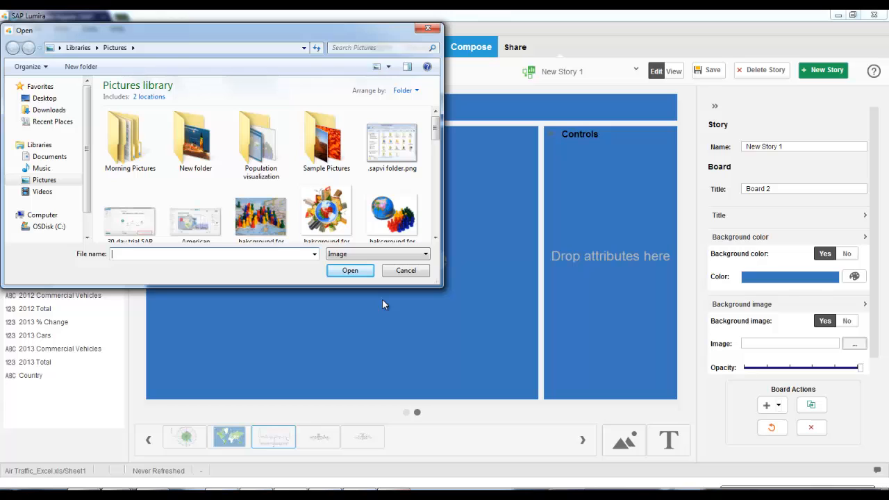
left_click(436, 129)
left_click_drag(438, 132, 438, 138)
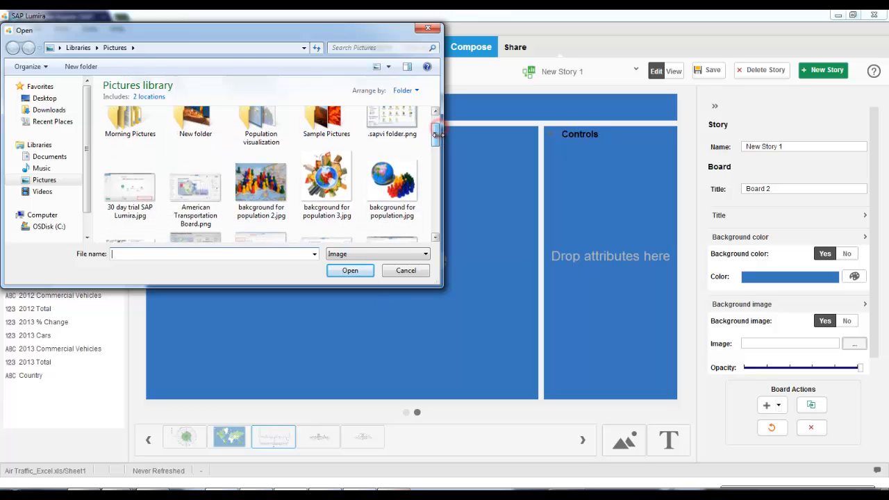
left_click(278, 190)
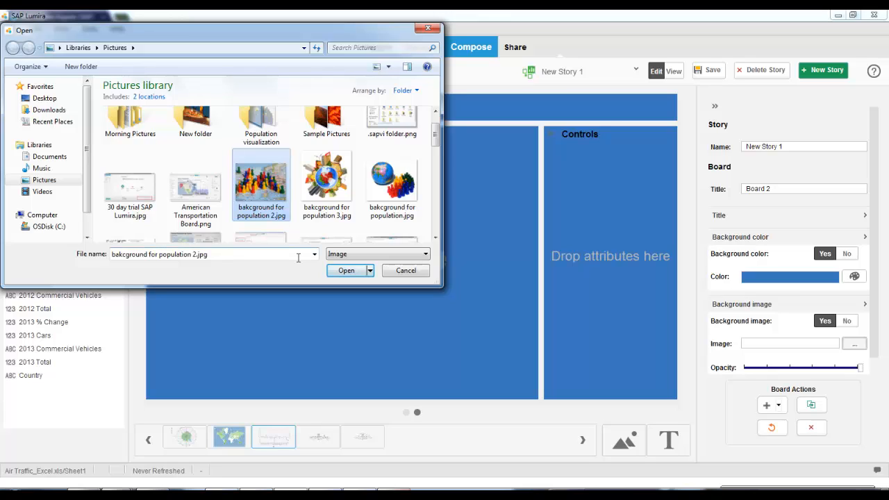
left_click(346, 271)
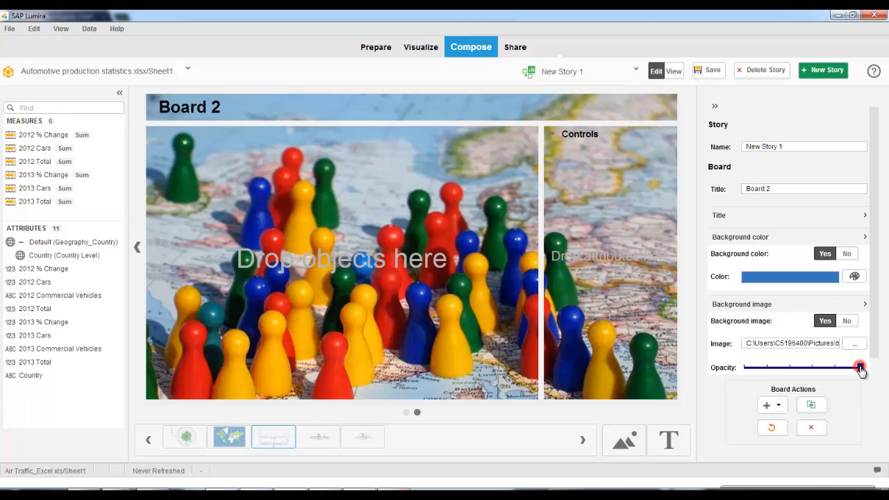
mouse_move(861, 370)
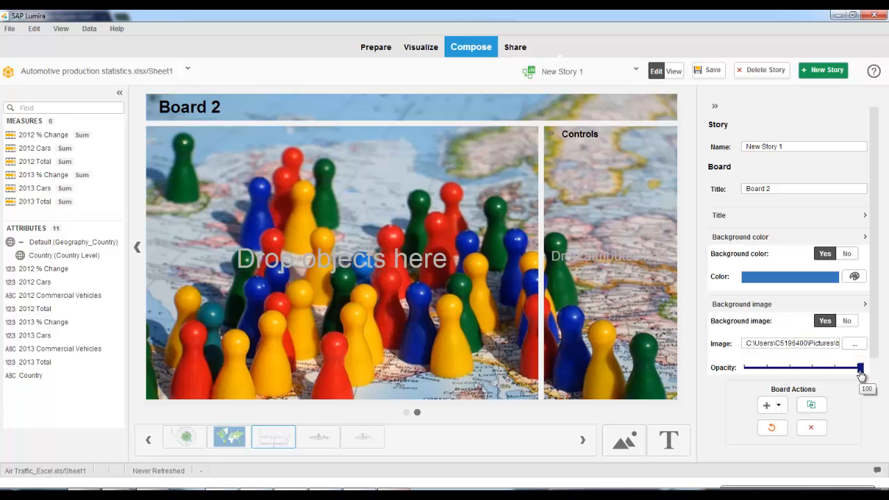
left_click_drag(861, 373, 781, 372)
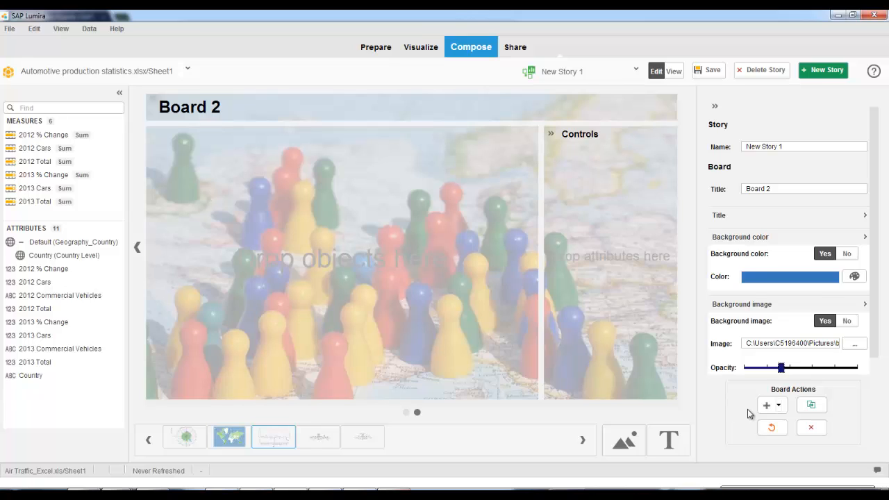
- Add a new board with the Bottom layout and reset its content
left_click(777, 407)
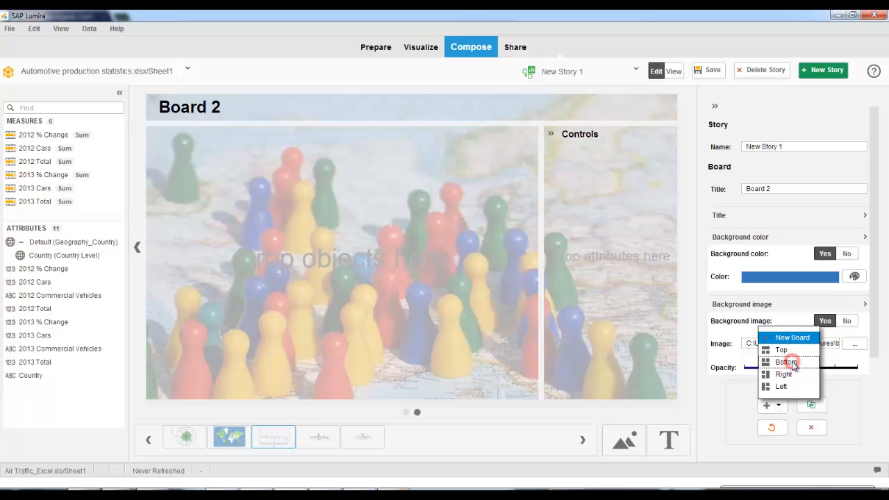
left_click(786, 361)
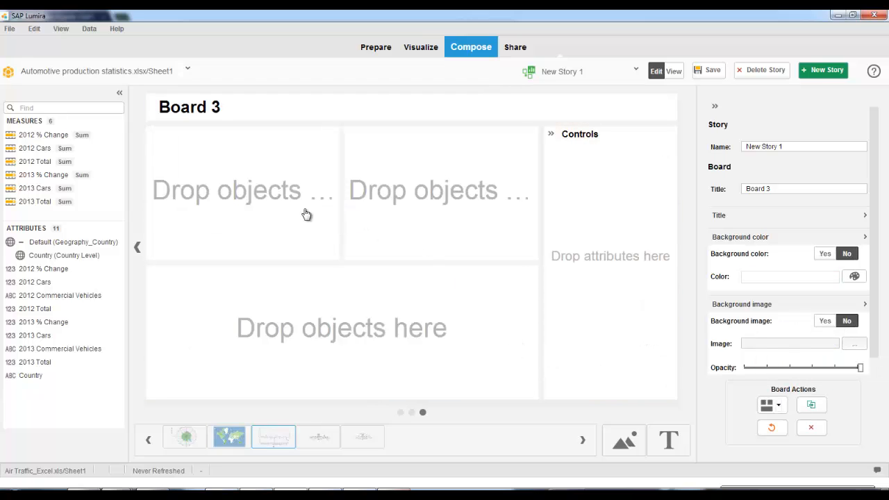
left_click(778, 407)
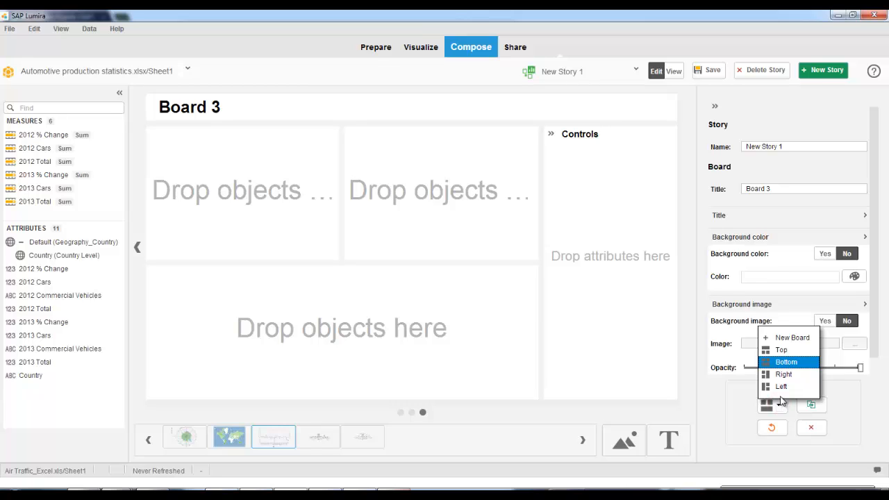
left_click(863, 420)
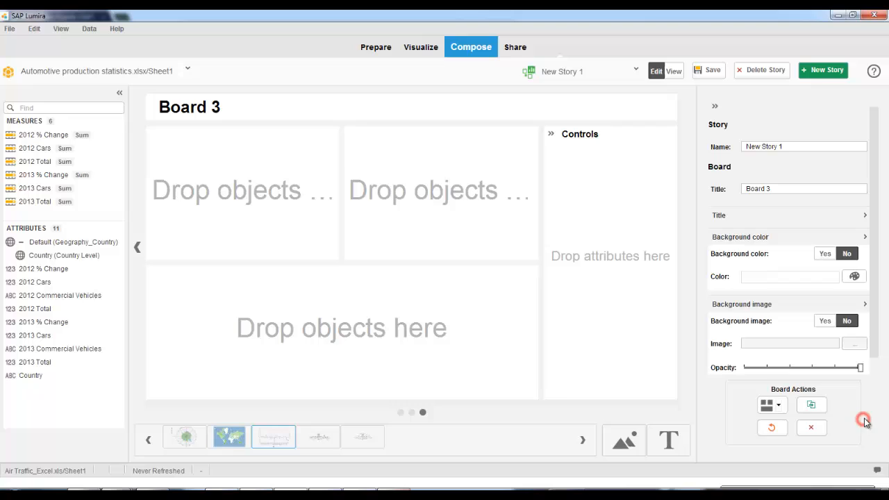
left_click(775, 428)
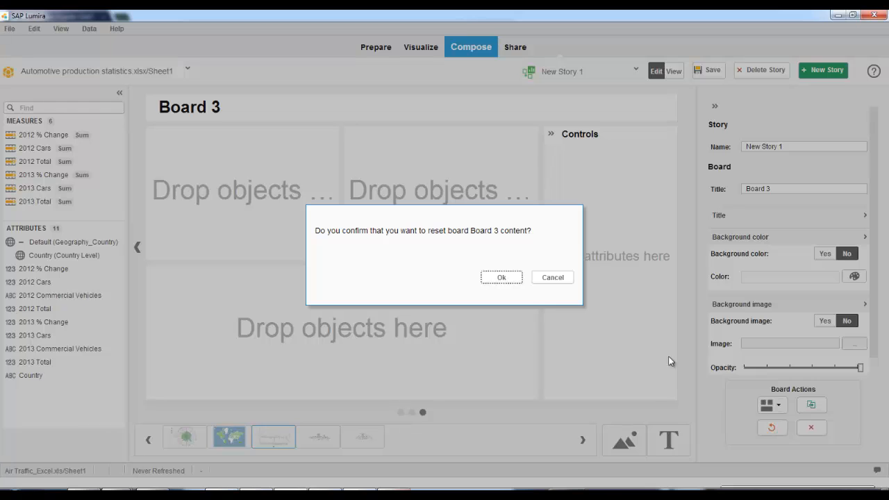
left_click(517, 278)
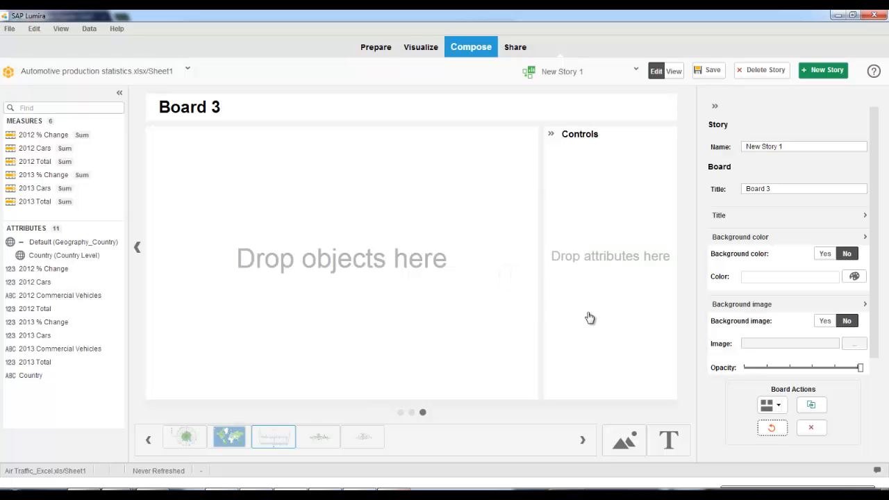
- Clone Board 3 and delete the copy
left_click(811, 407)
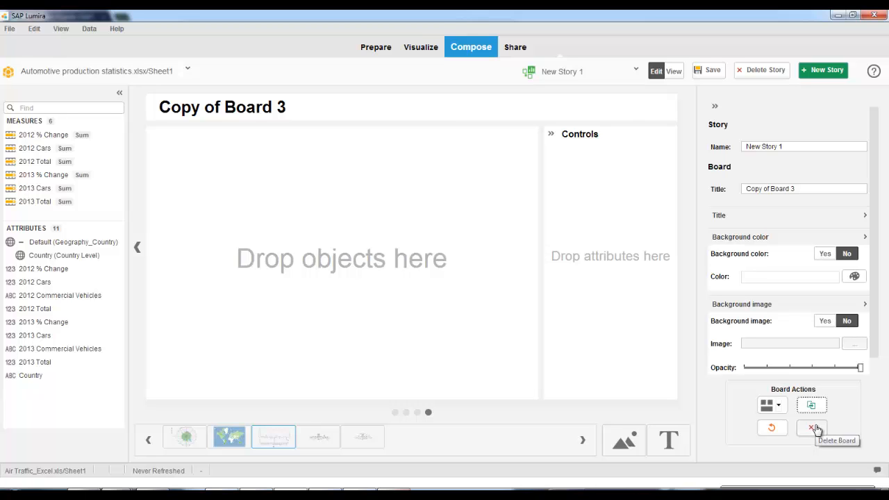
left_click(813, 428)
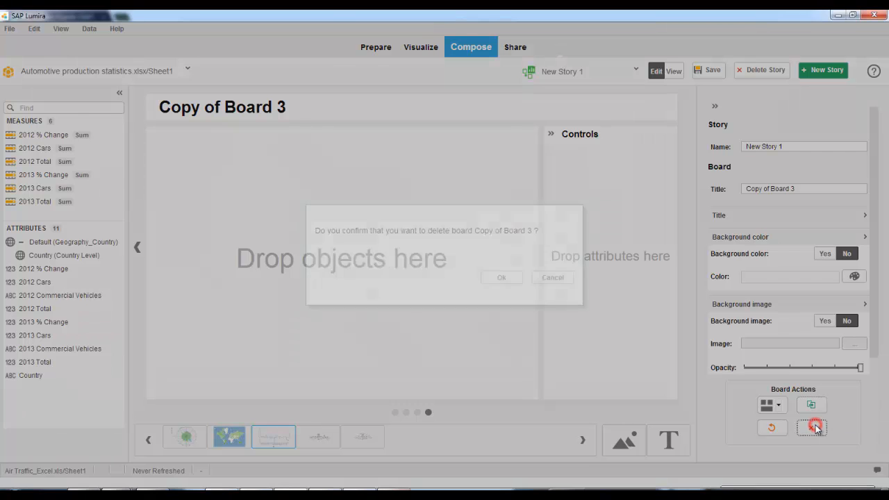
left_click(508, 278)
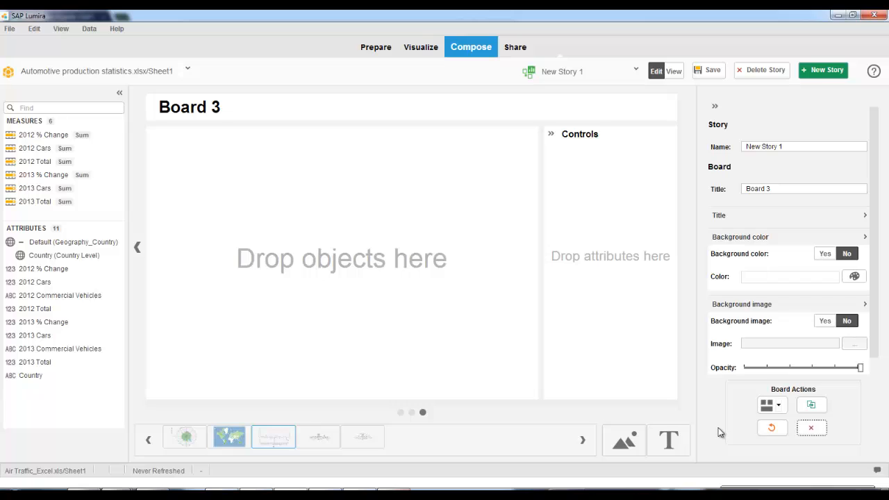
- Place an image widget with "bakcground for population 3.jpg" on Board 3 and remove the widget
left_click_drag(623, 439, 407, 245)
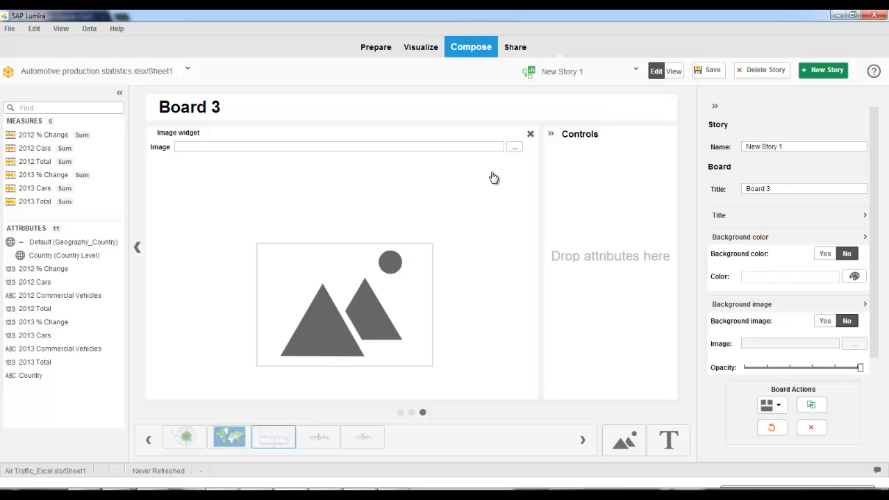
left_click(514, 147)
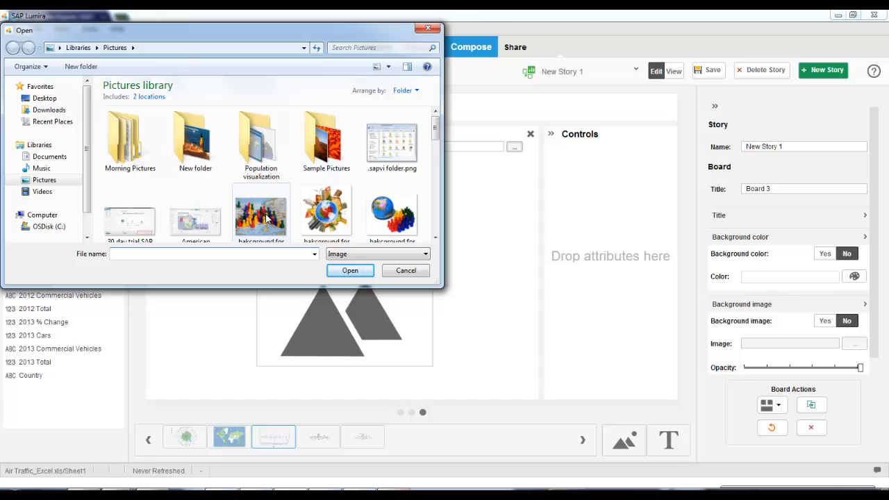
left_click(327, 209)
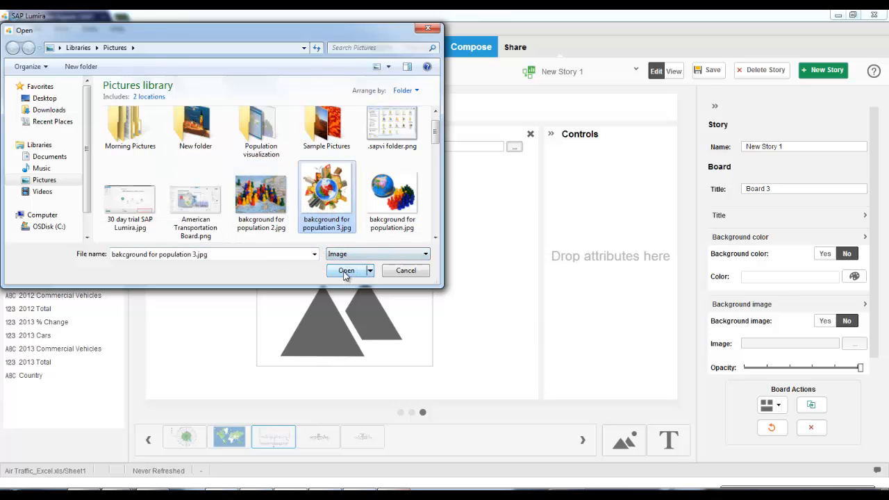
left_click(345, 271)
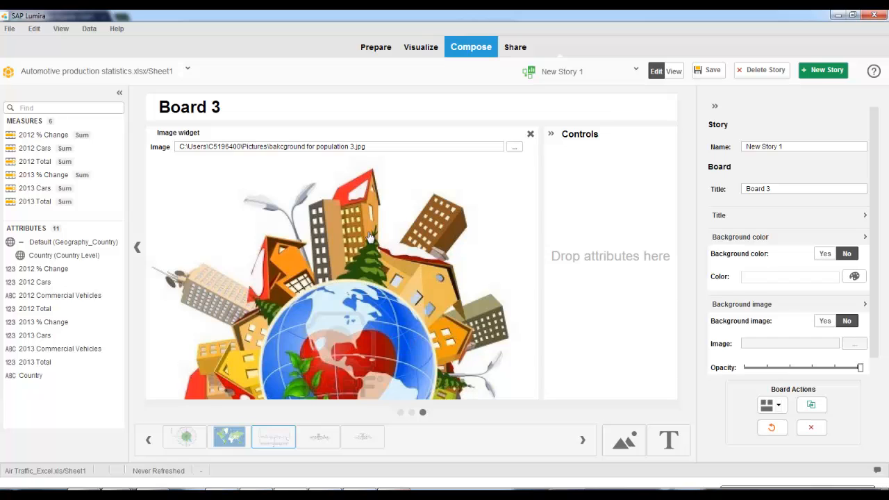
left_click_drag(392, 284, 356, 241)
left_click(530, 134)
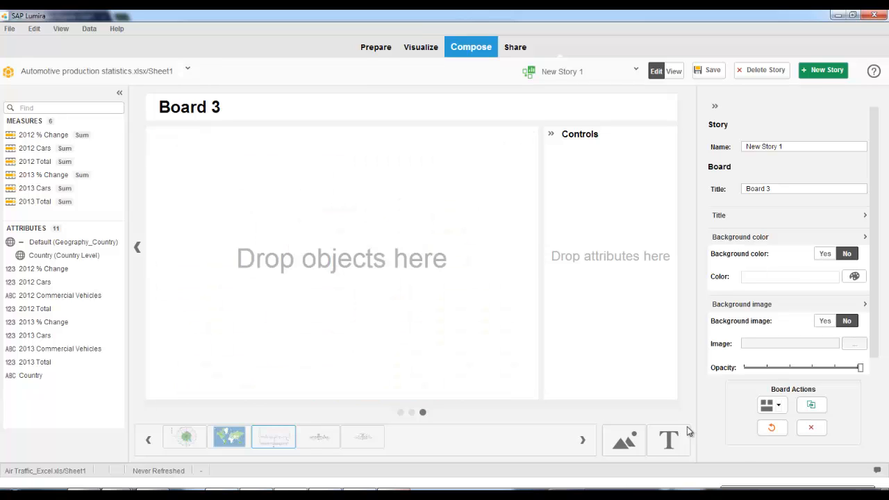
- Add a rich text widget to Board 3 with the text "Demo Document"
left_click_drag(669, 444, 381, 246)
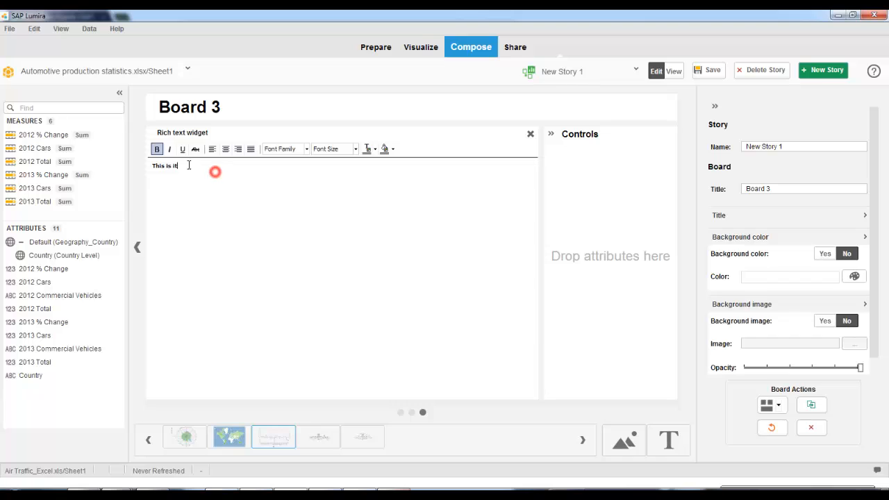
left_click_drag(215, 171, 145, 164)
key("BackSpace")
type("Demo Document")
- Insert an enlarged world map visualization beside the text in the rich text widget, and delete the map
left_click_drag(234, 439, 299, 292)
left_click(226, 174)
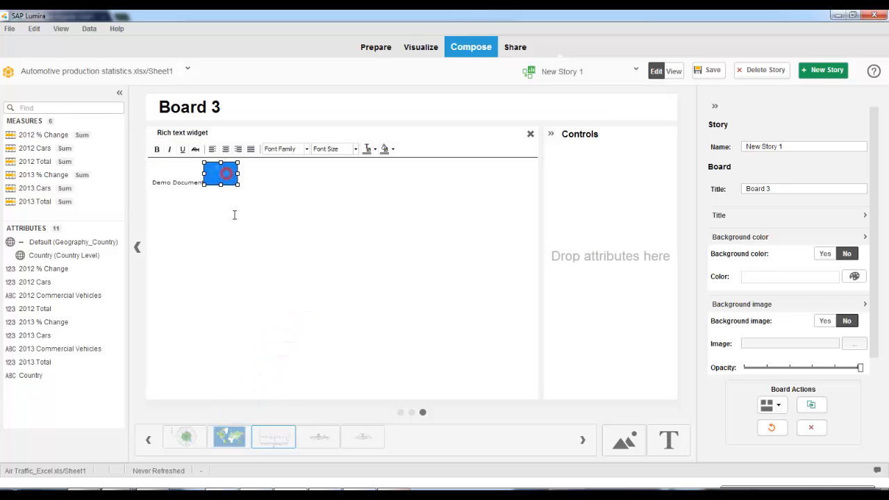
left_click(234, 223)
left_click_drag(235, 182, 388, 324)
left_click(479, 353)
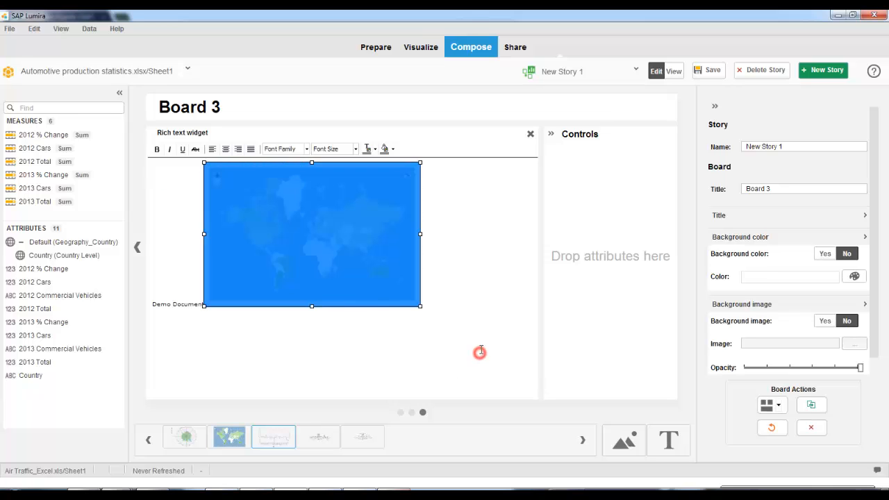
left_click(460, 308)
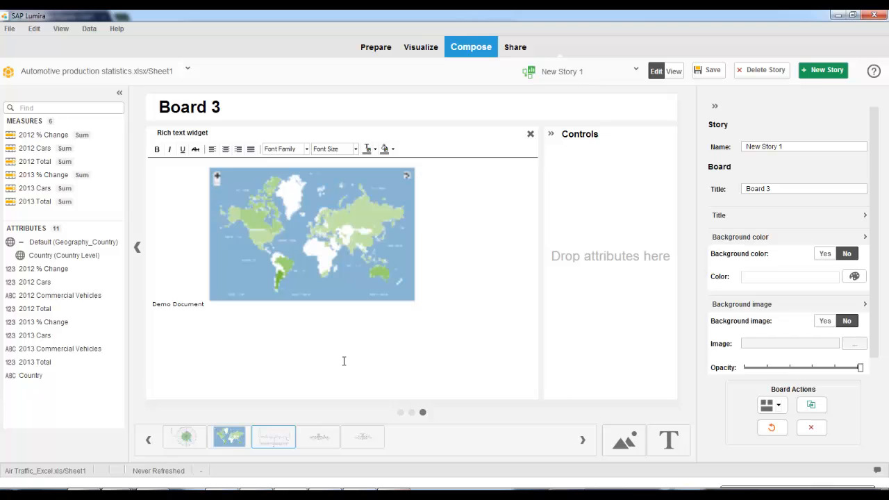
key("BackSpace")
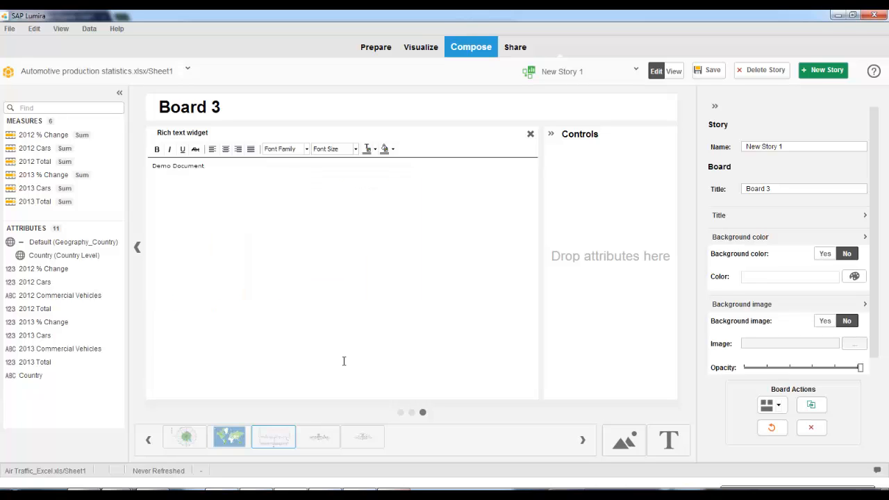